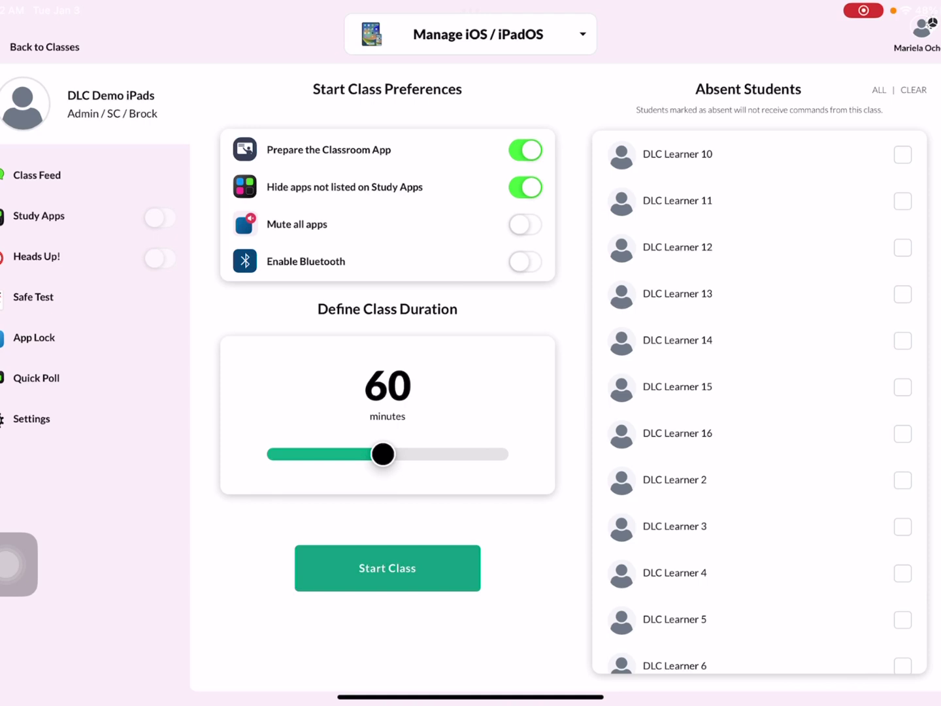
Slide the Define Class Duration setting all the way to 120 minutes
{"action": "mouse_move", "coordinate": [19, 563]}
{"action": "left_mouse_down"}
{"action": "mouse_move", "coordinate": [303, 228]}
{"action": "mouse_move", "coordinate": [529, 217]}
{"action": "mouse_move", "coordinate": [19, 553]}
{"action": "left_mouse_up"}
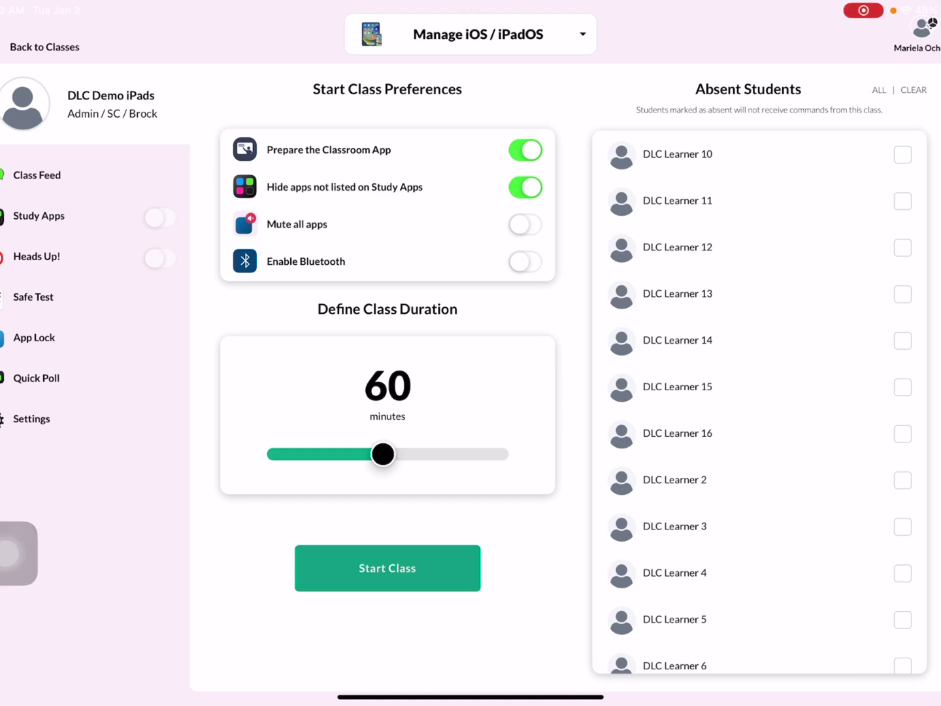
{"action": "left_click_drag", "start_coordinate": [382, 454], "coordinate": [496, 453]}
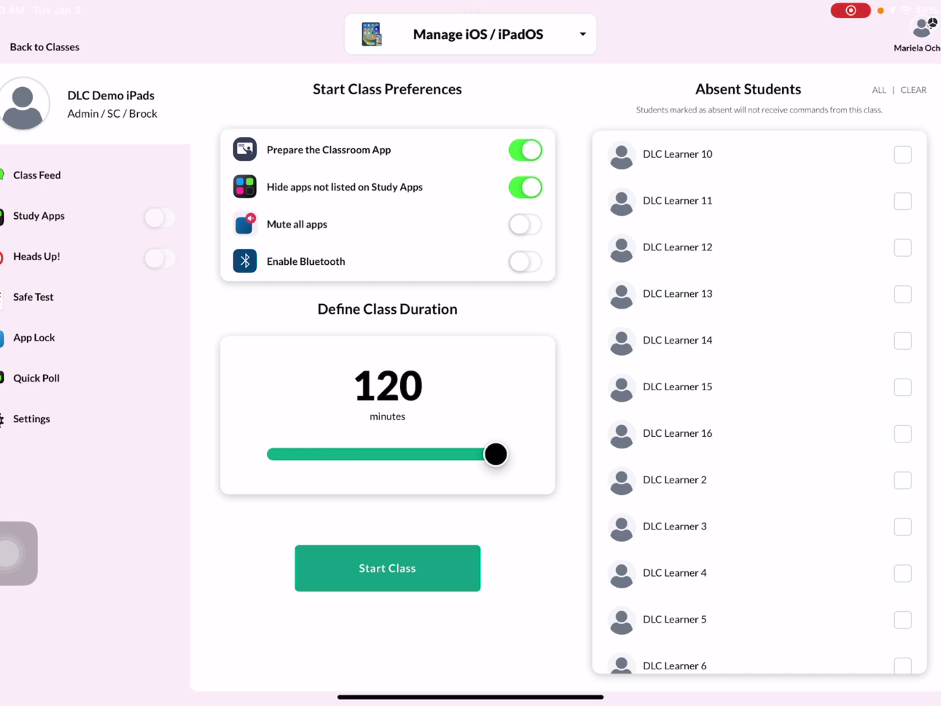
{"action": "left_click_drag", "start_coordinate": [19, 552], "coordinate": [560, 614]}
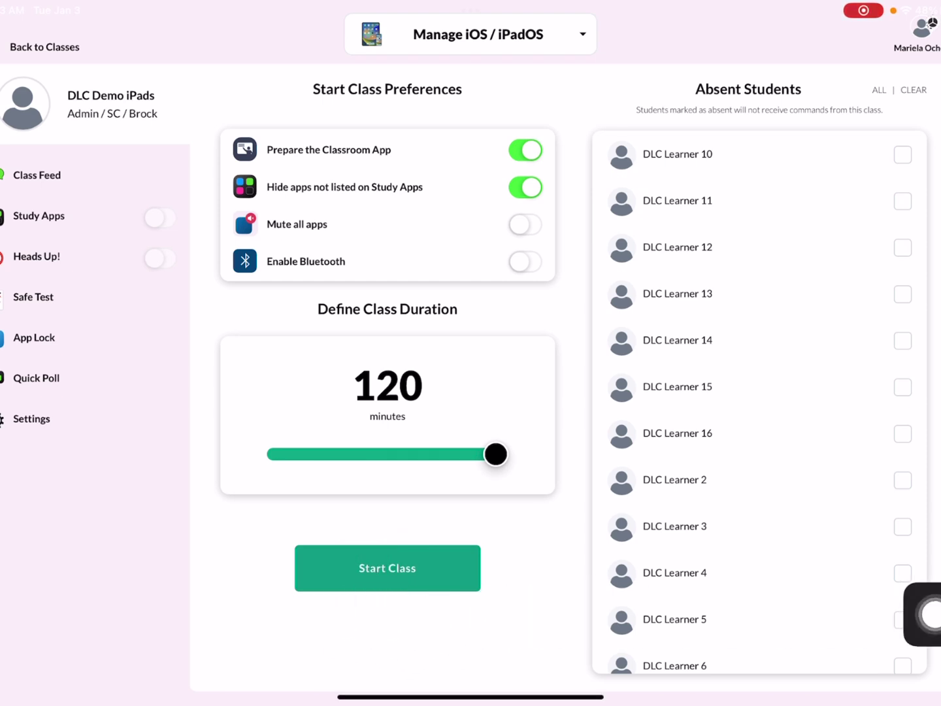
Start the DLC Demo iPads class with Study Apps enabled
{"action": "left_click", "coordinate": [387, 568]}
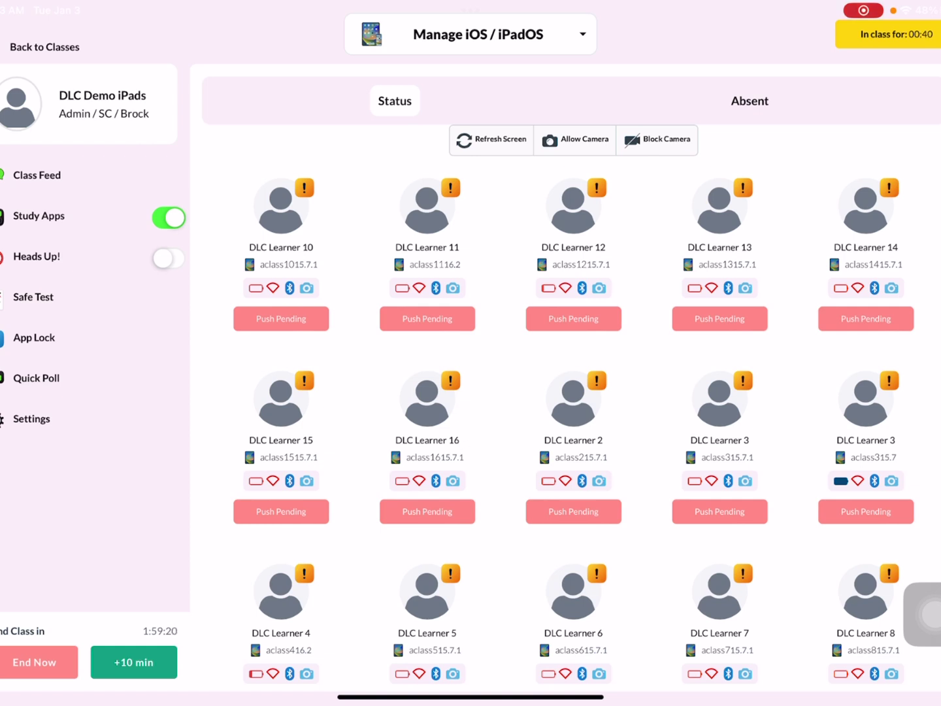
Switch on the Heads Up! toggle in the running class's sidebar
{"action": "mouse_move", "coordinate": [922, 614]}
{"action": "left_mouse_down"}
{"action": "mouse_move", "coordinate": [260, 327]}
{"action": "mouse_move", "coordinate": [277, 323]}
{"action": "left_mouse_up"}
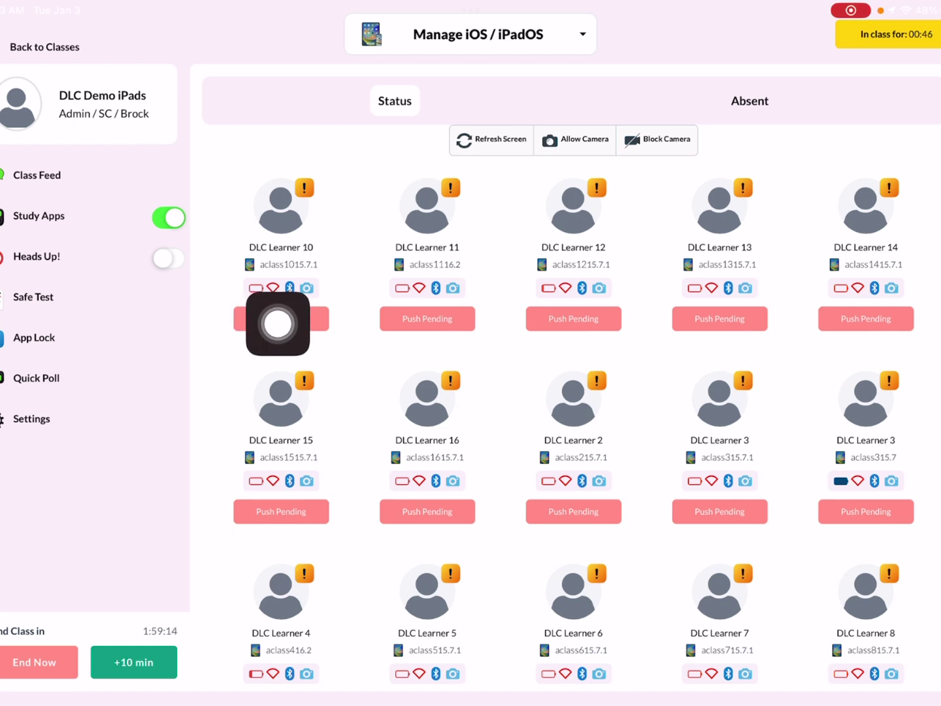
{"action": "mouse_move", "coordinate": [277, 323]}
{"action": "left_mouse_down"}
{"action": "mouse_move", "coordinate": [326, 374]}
{"action": "mouse_move", "coordinate": [290, 340]}
{"action": "mouse_move", "coordinate": [289, 353]}
{"action": "mouse_move", "coordinate": [640, 372]}
{"action": "mouse_move", "coordinate": [928, 436]}
{"action": "left_mouse_up"}
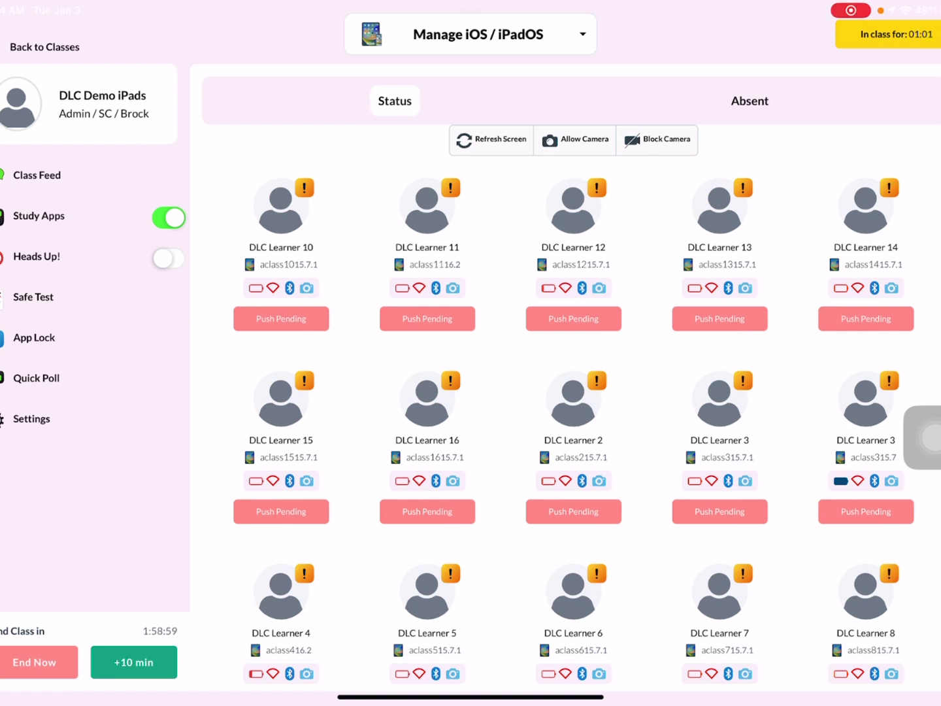
{"action": "mouse_move", "coordinate": [922, 437]}
{"action": "left_mouse_down"}
{"action": "mouse_move", "coordinate": [877, 348]}
{"action": "mouse_move", "coordinate": [923, 387]}
{"action": "left_mouse_up"}
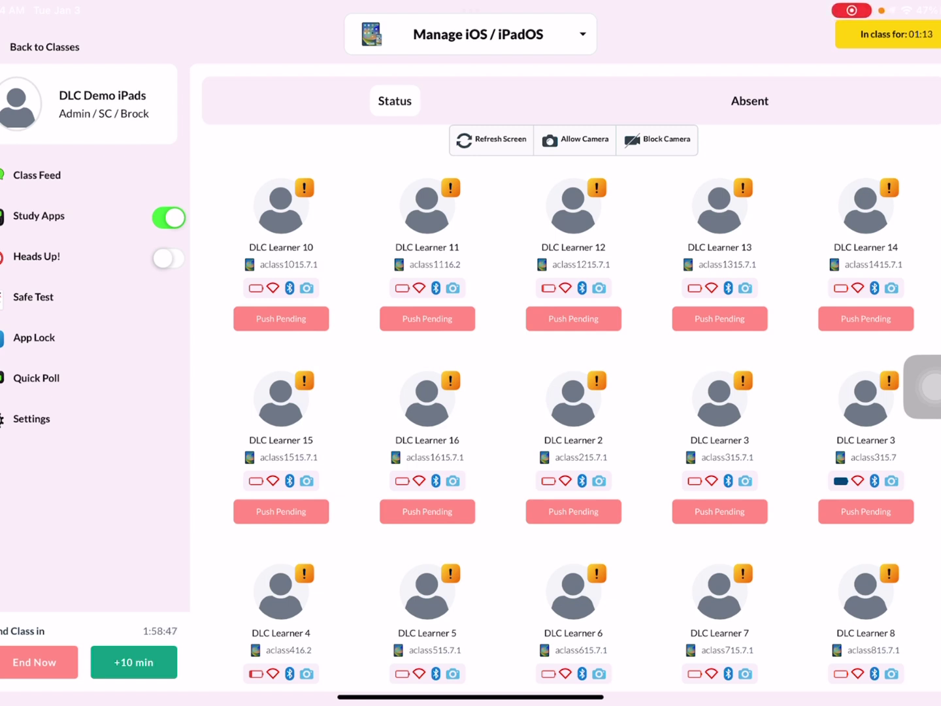
{"action": "mouse_move", "coordinate": [923, 387]}
{"action": "left_mouse_down"}
{"action": "mouse_move", "coordinate": [771, 365]}
{"action": "mouse_move", "coordinate": [853, 381]}
{"action": "left_mouse_up"}
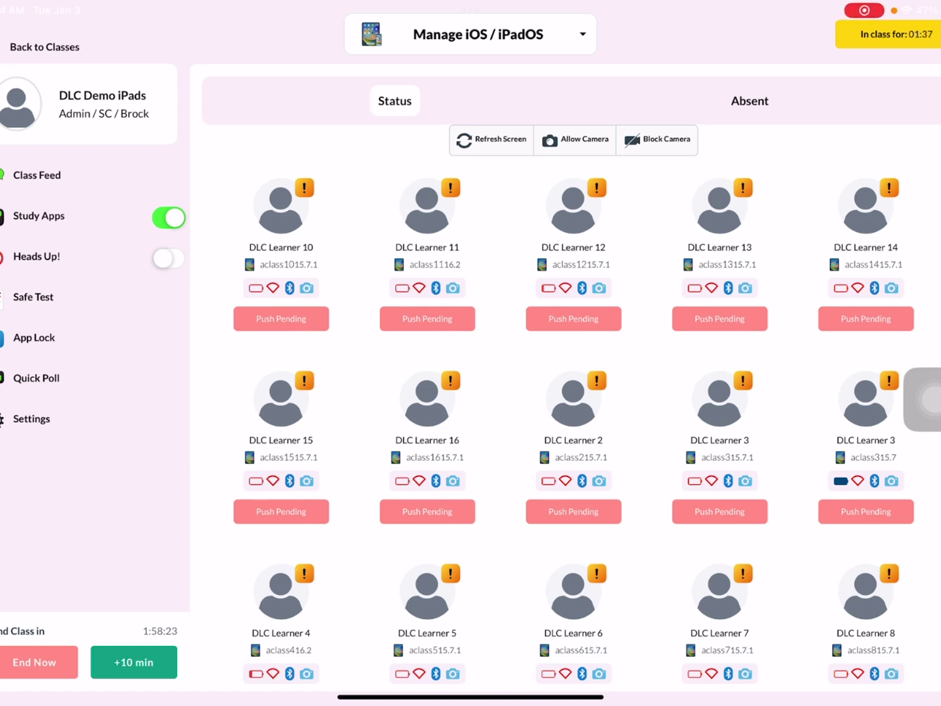
{"action": "mouse_move", "coordinate": [931, 399]}
{"action": "left_mouse_down"}
{"action": "mouse_move", "coordinate": [73, 289]}
{"action": "mouse_move", "coordinate": [11, 401]}
{"action": "left_mouse_up"}
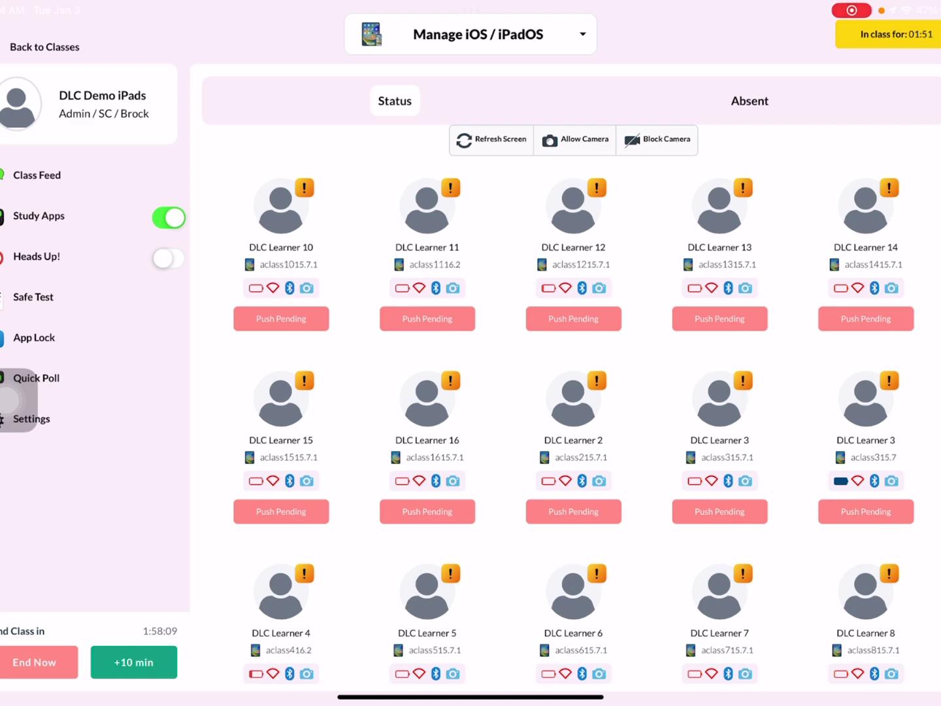
{"action": "left_click_drag", "start_coordinate": [15, 400], "coordinate": [119, 336]}
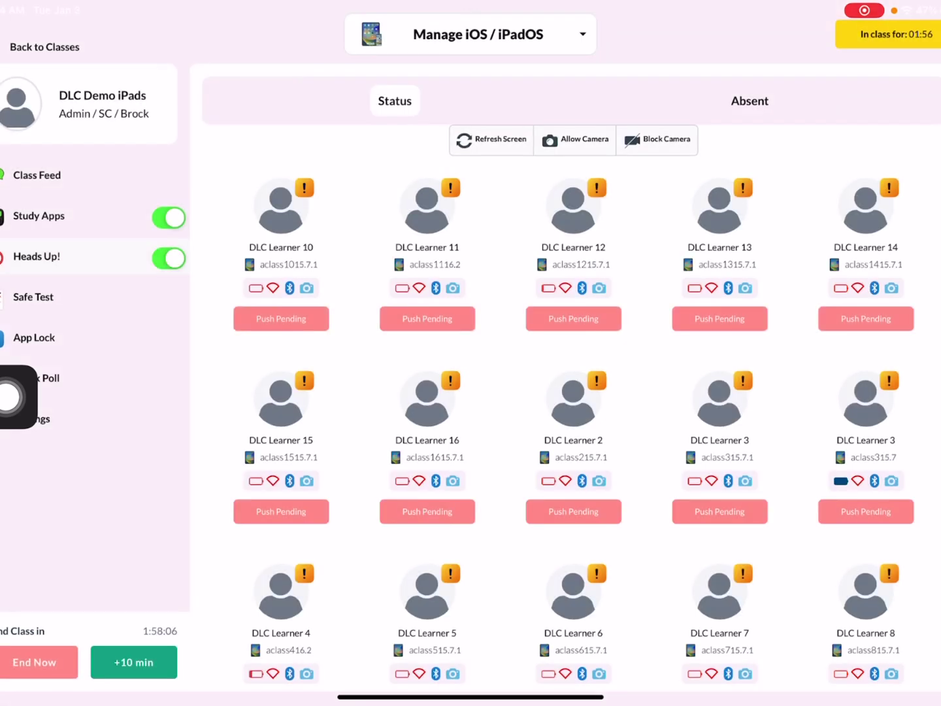
Write 'Hello!' on the Heads Up chalkboard, then switch Heads Up off
{"action": "mouse_move", "coordinate": [8, 397]}
{"action": "left_mouse_down"}
{"action": "mouse_move", "coordinate": [26, 295]}
{"action": "mouse_move", "coordinate": [9, 360]}
{"action": "left_mouse_up"}
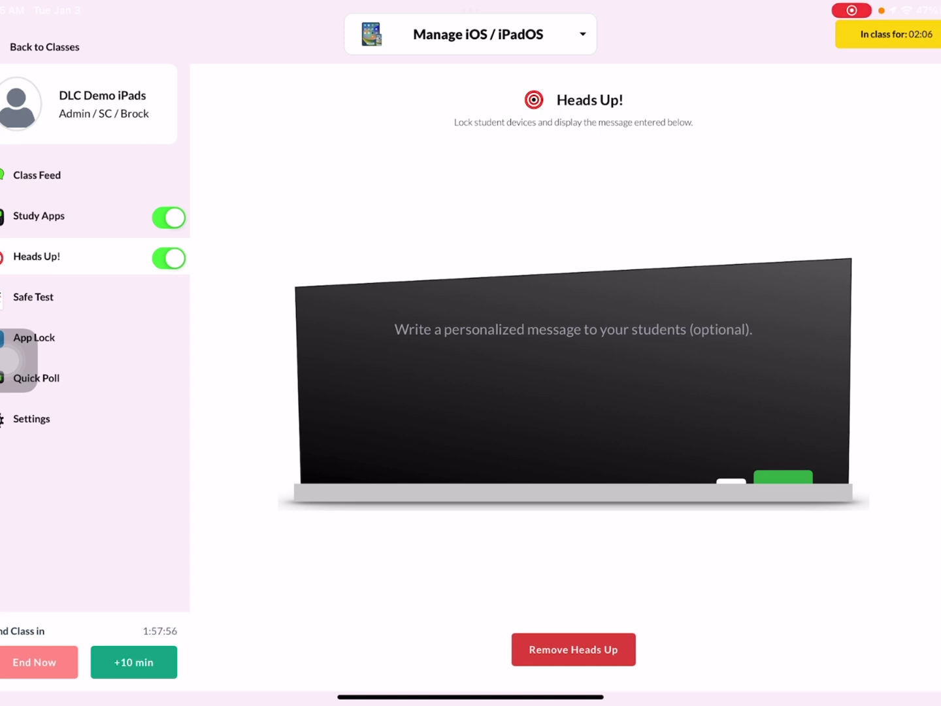
{"action": "left_click", "coordinate": [573, 328]}
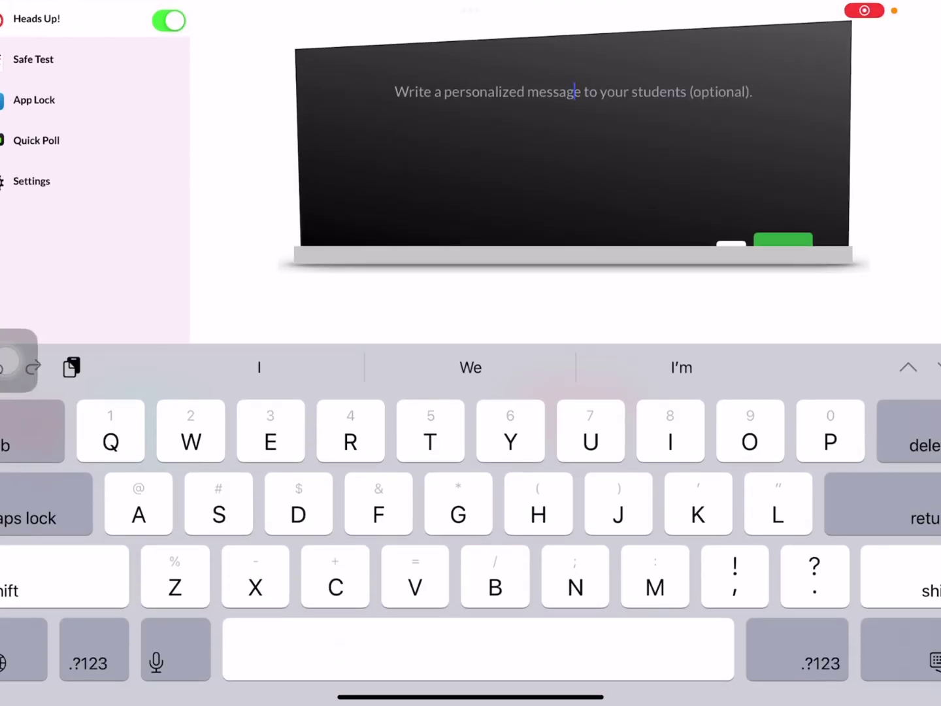
{"action": "type", "text": "Hel"}
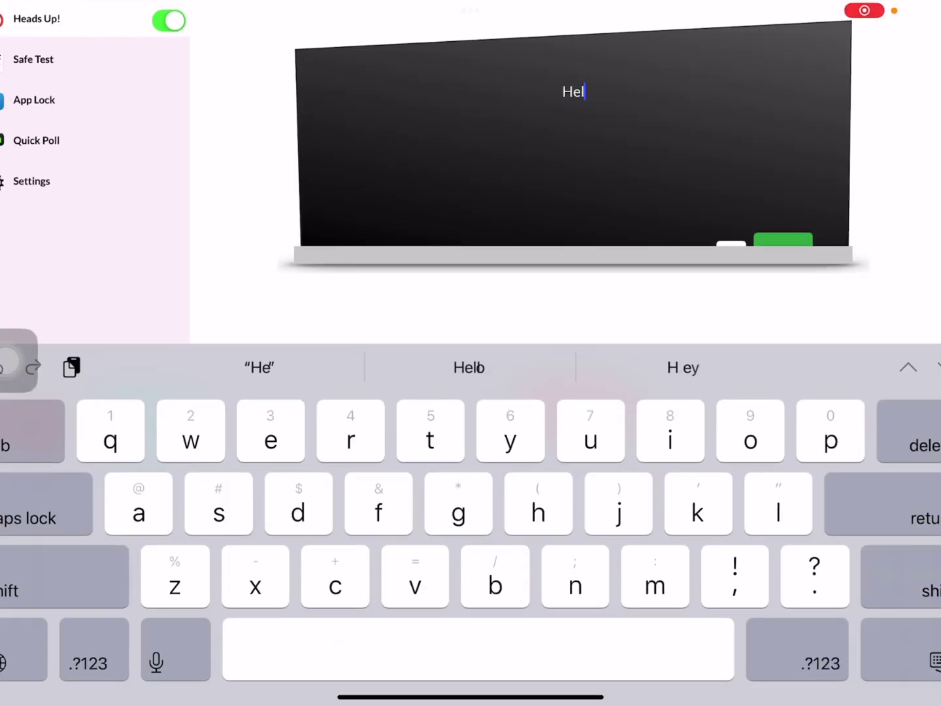
{"action": "type", "text": "lo!"}
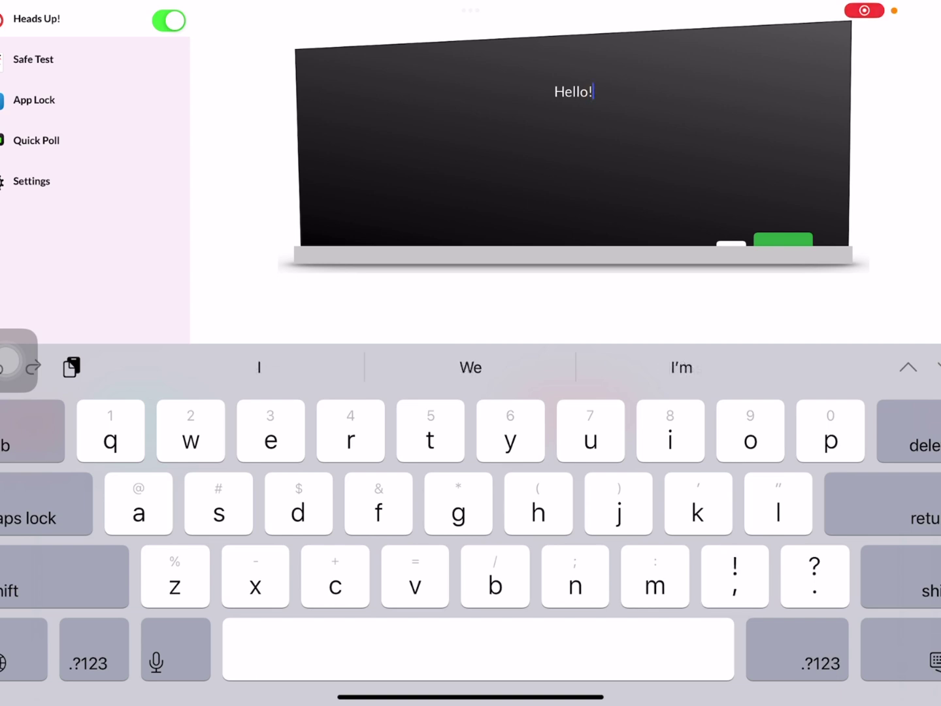
{"action": "key", "text": "Return"}
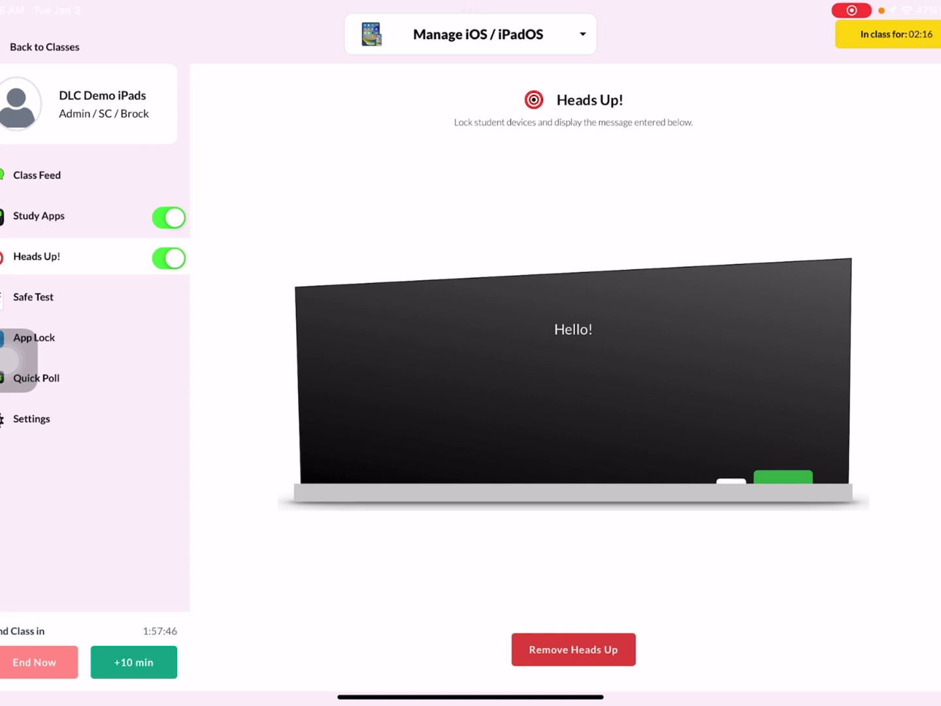
{"action": "left_click", "coordinate": [573, 649]}
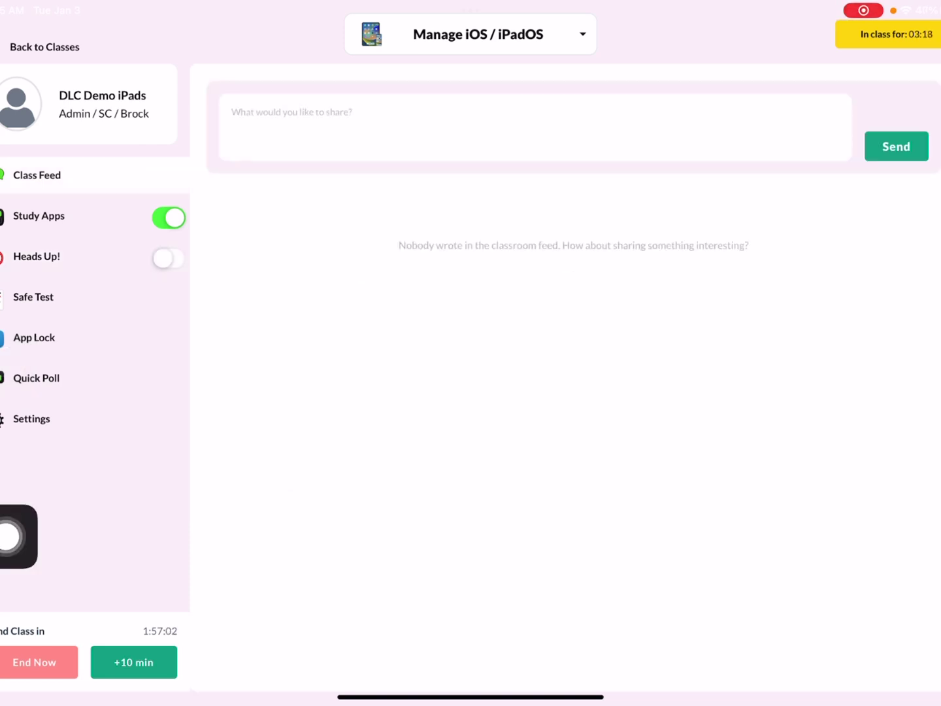
Go back to the learner status grid, then bring up the Quick Poll form
{"action": "left_click", "coordinate": [475, 364]}
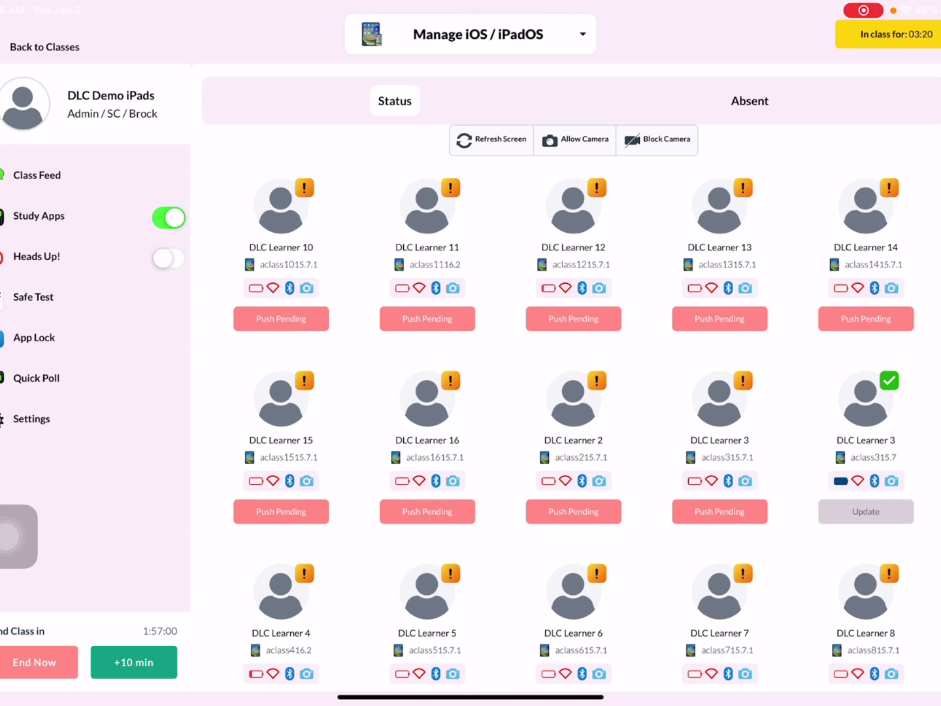
{"action": "left_click", "coordinate": [37, 378]}
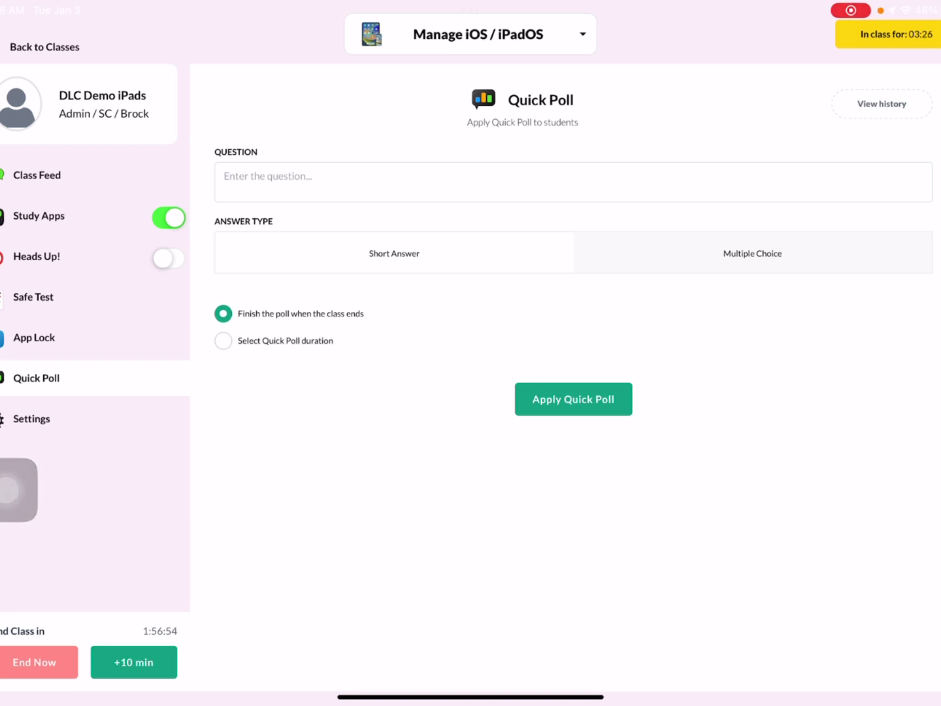
Close the Quick Poll form and go back to the class's status grid
{"action": "mouse_move", "coordinate": [9, 489]}
{"action": "left_mouse_down"}
{"action": "mouse_move", "coordinate": [359, 289]}
{"action": "mouse_move", "coordinate": [413, 299]}
{"action": "mouse_move", "coordinate": [819, 281]}
{"action": "mouse_move", "coordinate": [418, 492]}
{"action": "mouse_move", "coordinate": [392, 522]}
{"action": "mouse_move", "coordinate": [693, 466]}
{"action": "mouse_move", "coordinate": [590, 473]}
{"action": "mouse_move", "coordinate": [907, 546]}
{"action": "left_mouse_up"}
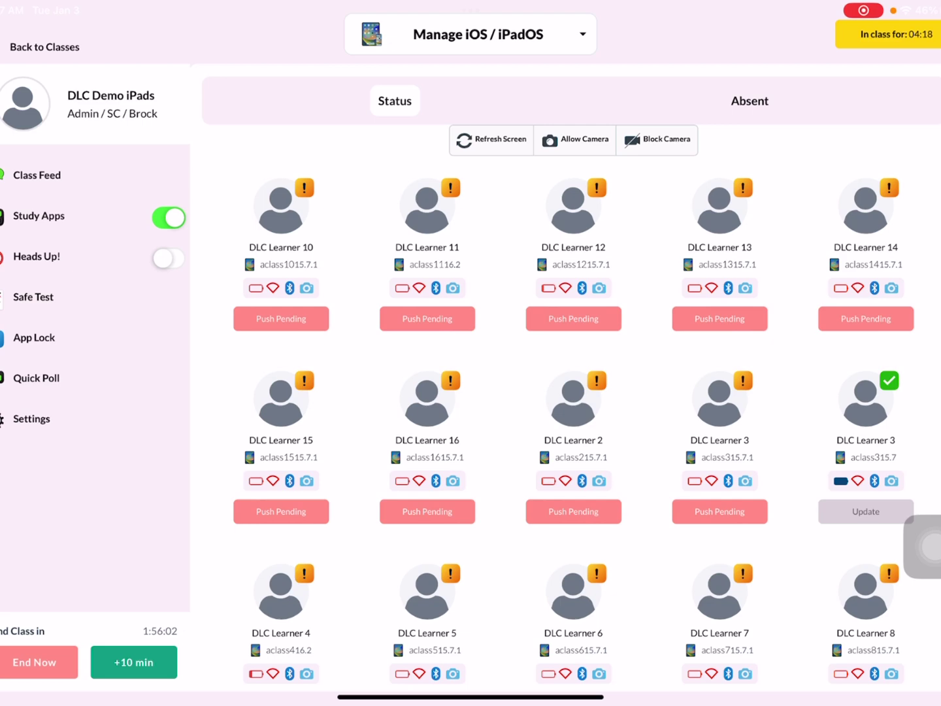
{"action": "key", "text": "super+h"}
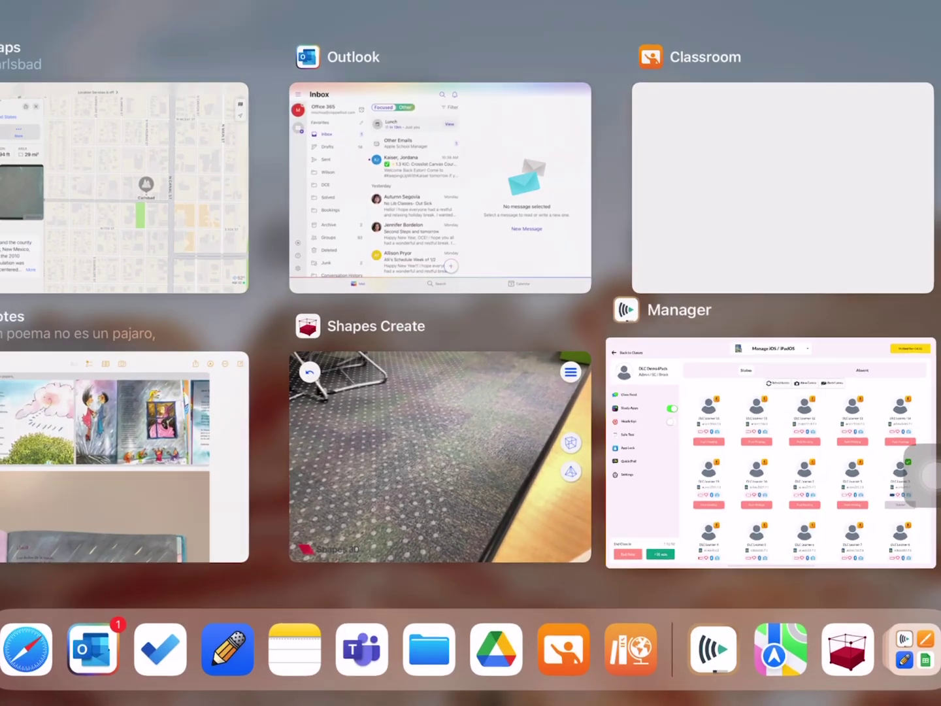
{"action": "left_click", "coordinate": [767, 441]}
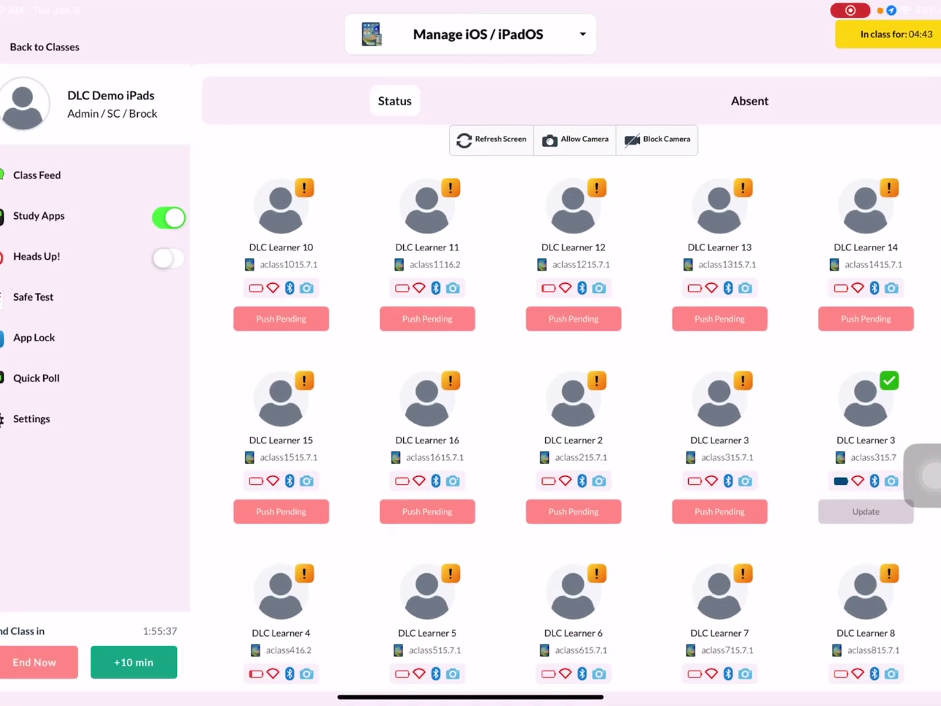